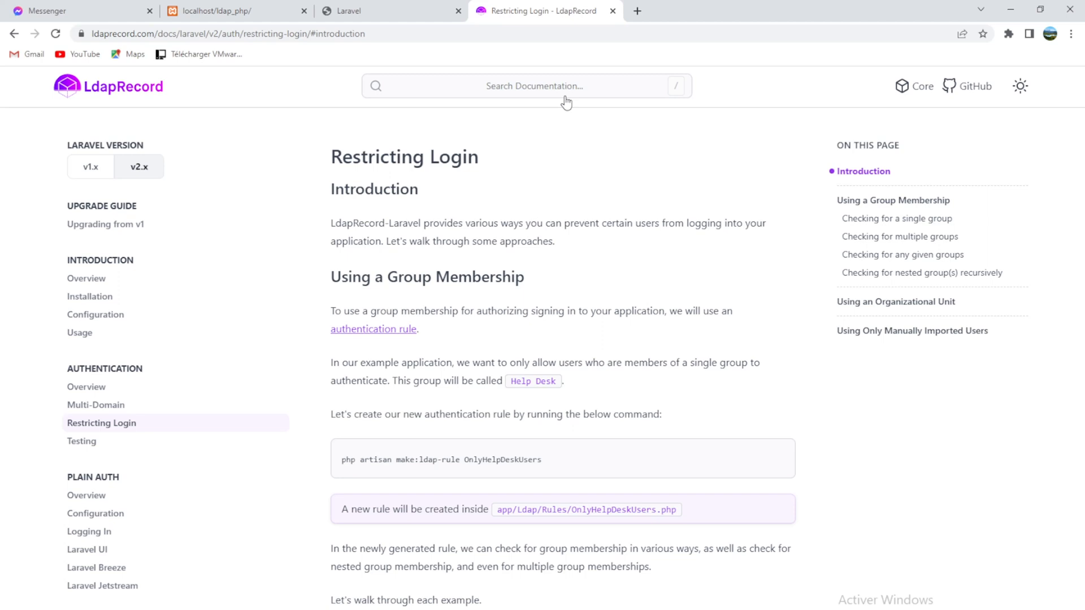
# View the Overview page briefly, then return to the Restricting Login page
pyautogui.click(87, 278)
pyautogui.click(100, 423)
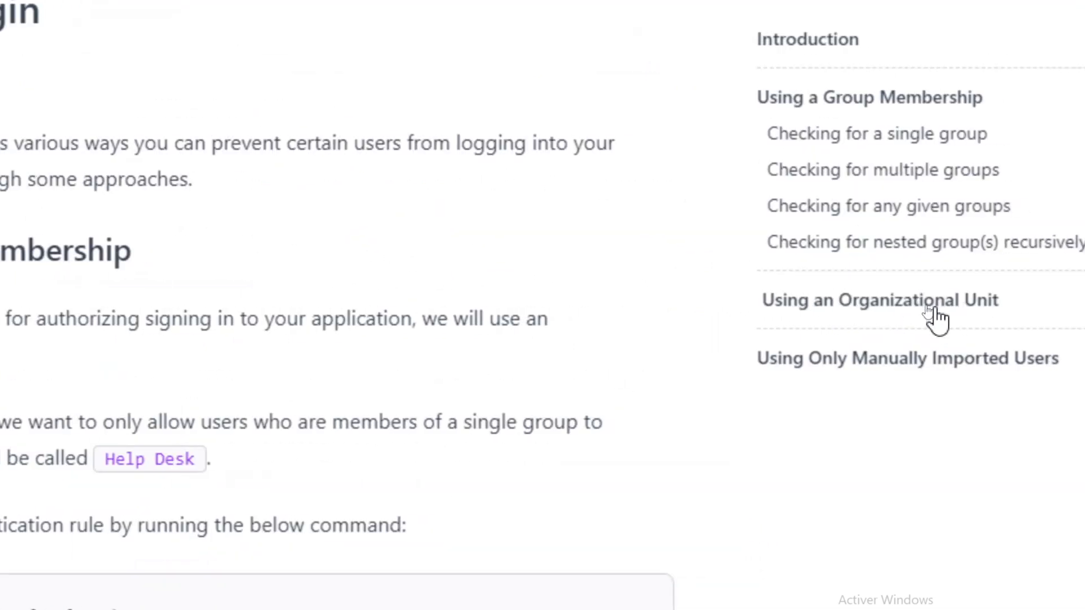
# Jump to the Using an Organizational Unit section, then switch toward the Windows server VM
pyautogui.click(936, 315)
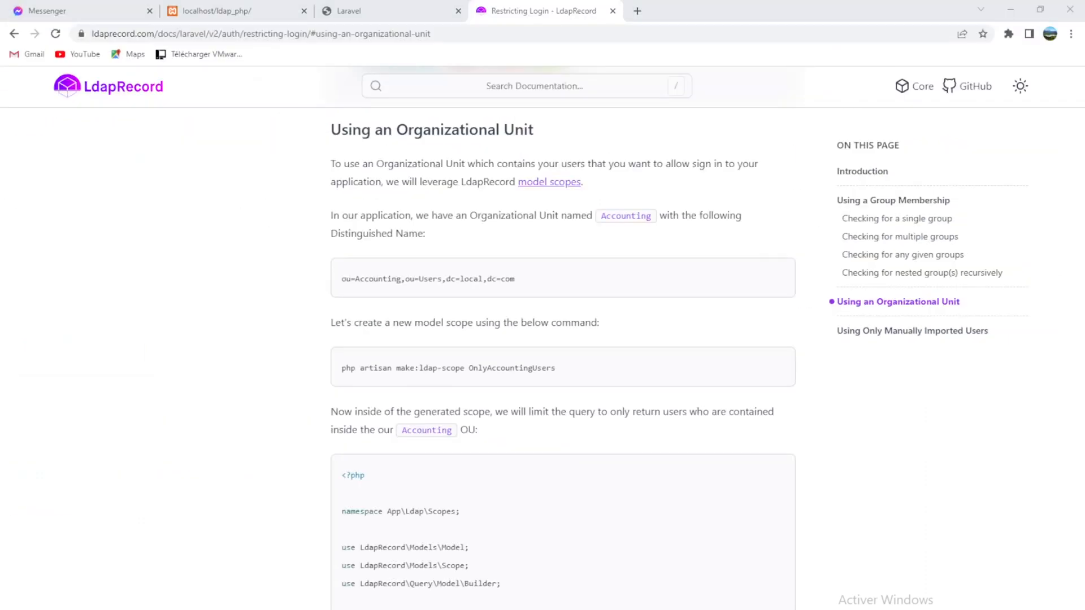
pyautogui.click(702, 593)
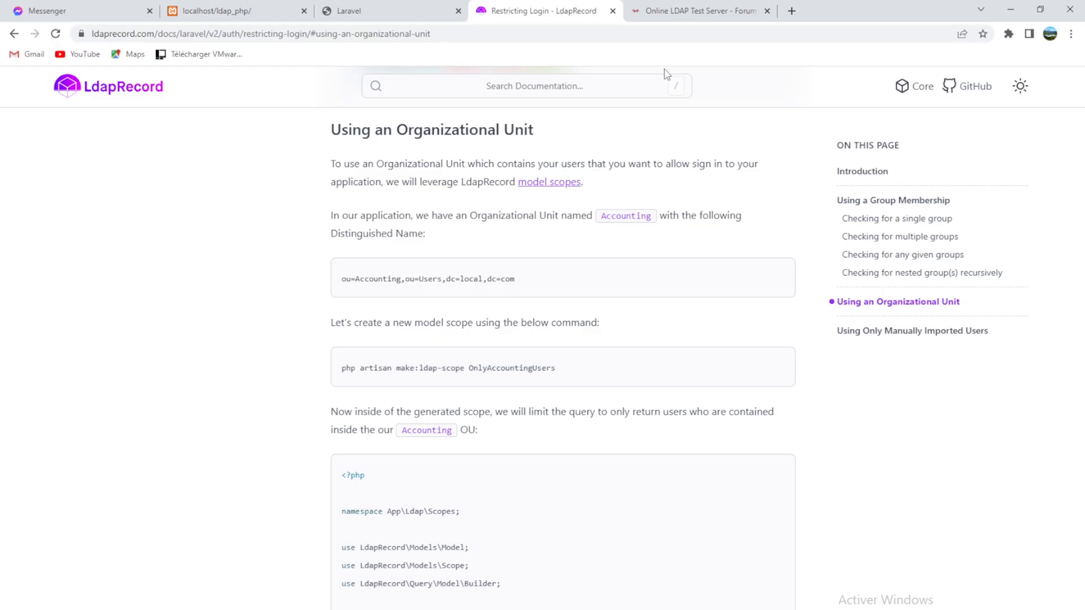
pyautogui.click(668, 11)
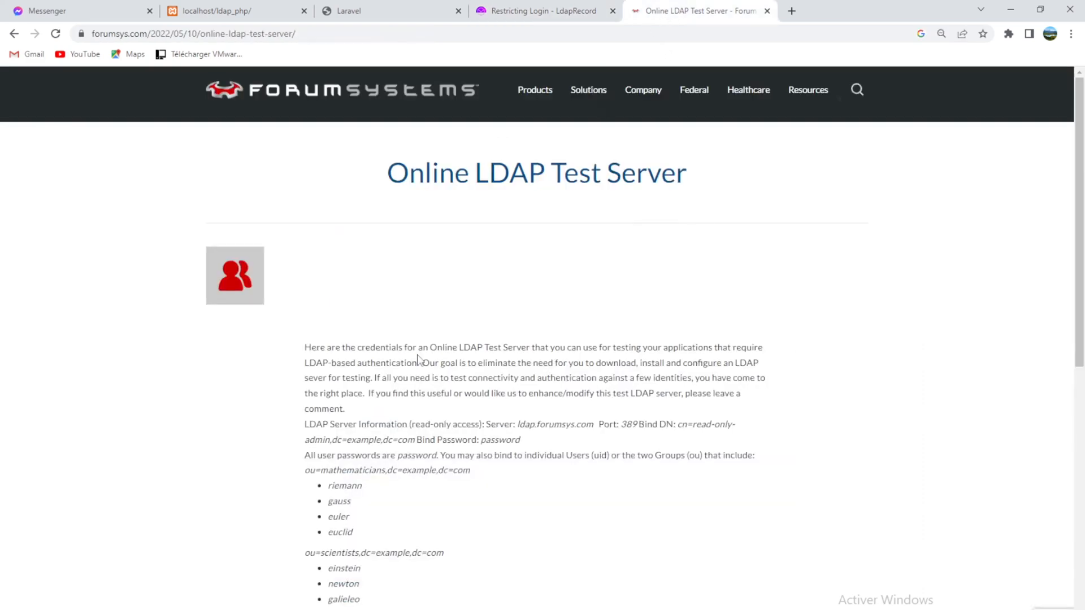
pyautogui.scroll(-3, 418, 358)
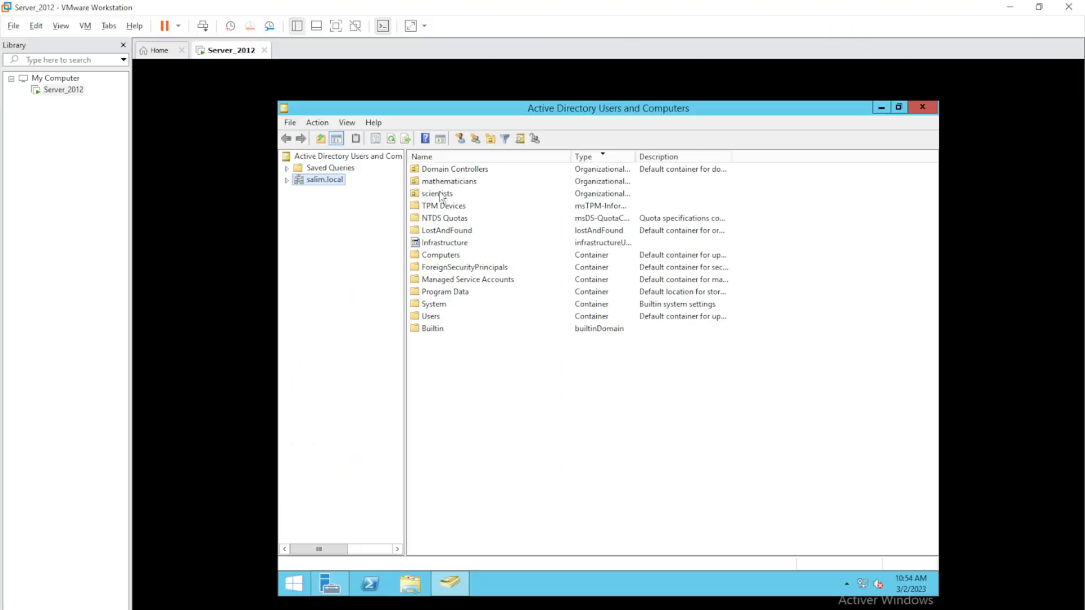
# List the users in the mathematicians and scientists OUs, then return to the docs
pyautogui.click(448, 183)
pyautogui.doubleClick(449, 182)
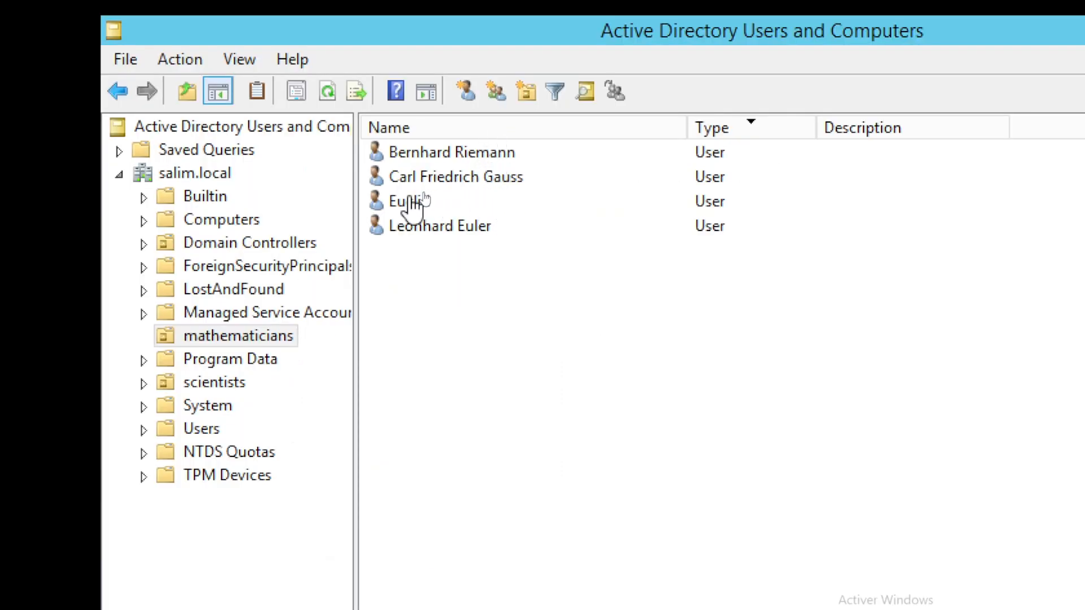
pyautogui.doubleClick(221, 383)
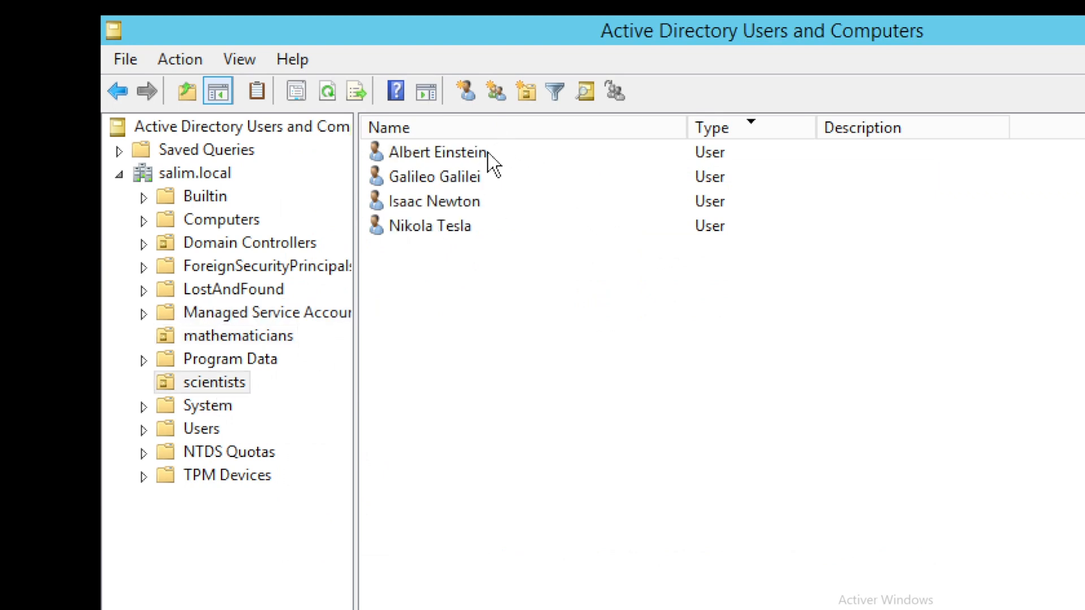
pyautogui.hotkey('alt', 'Tab')
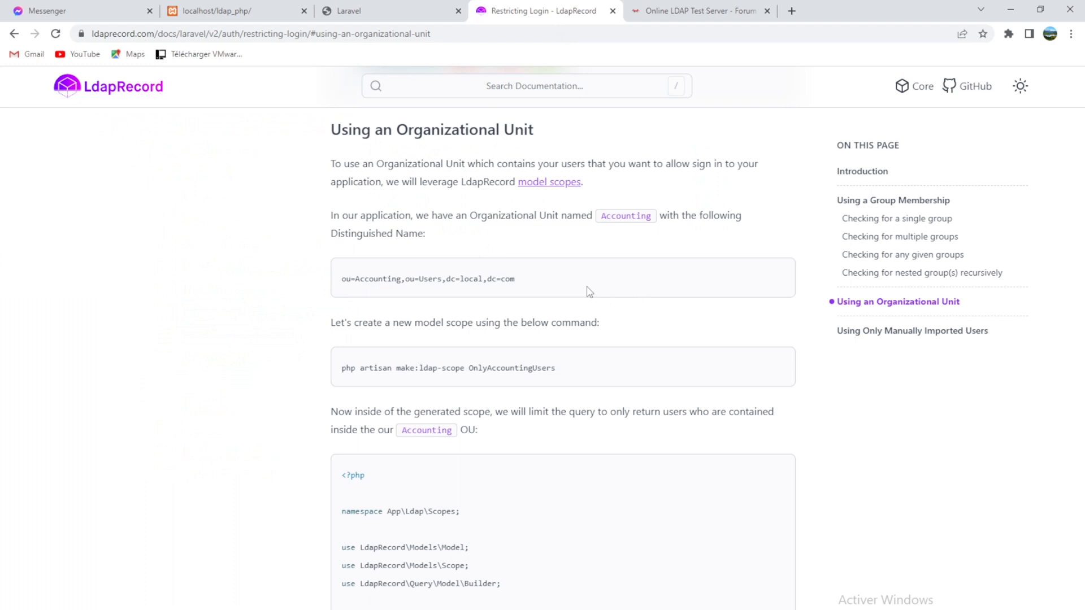
# Stop the dev server and run make:ldap-scope to create the OnlyMathematiciansusers scope
pyautogui.tripleClick(447, 368)
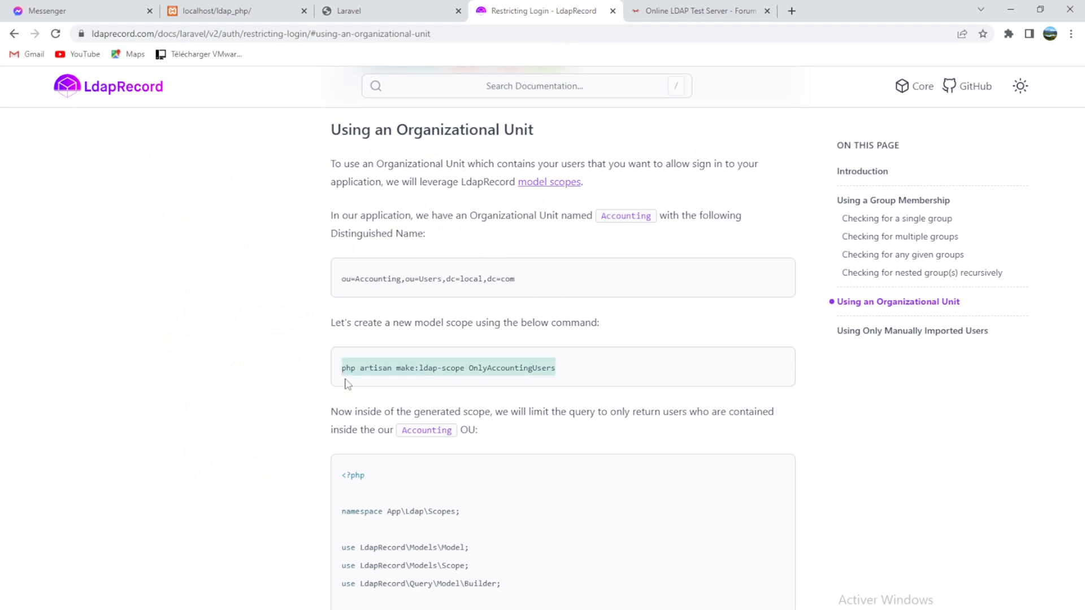
pyautogui.hotkey('ctrl', 'c')
pyautogui.hotkey('alt', 'Tab')
pyautogui.hotkey('ctrl', 'c')
pyautogui.press('shift+Insert')
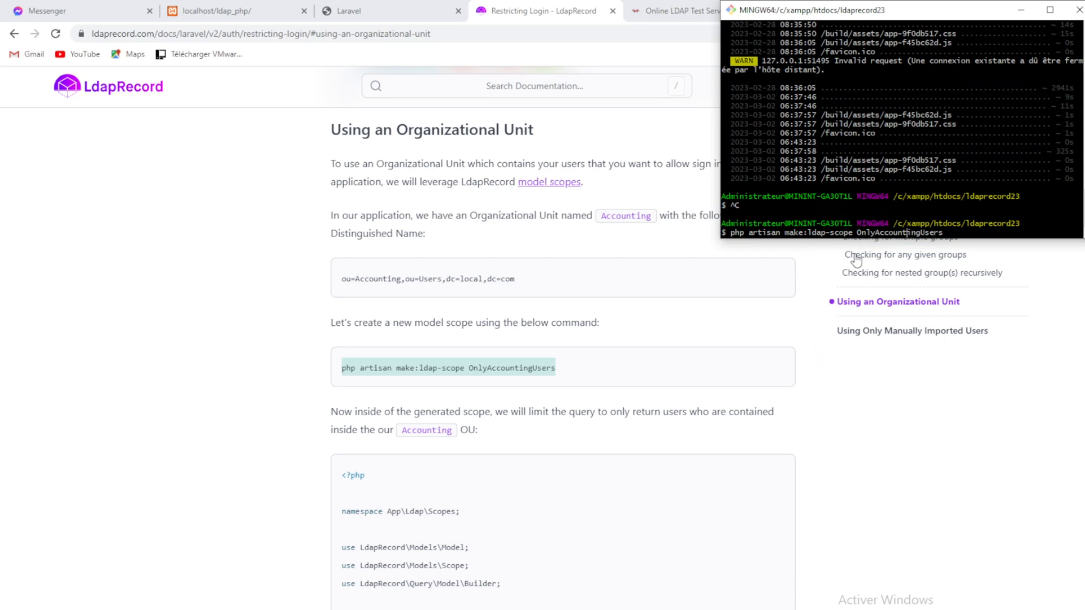
pyautogui.press('BackSpace')
pyautogui.press('BackSpace')
pyautogui.press('BackSpace')
pyautogui.write('Mathematicia')
pyautogui.write('nsusers')
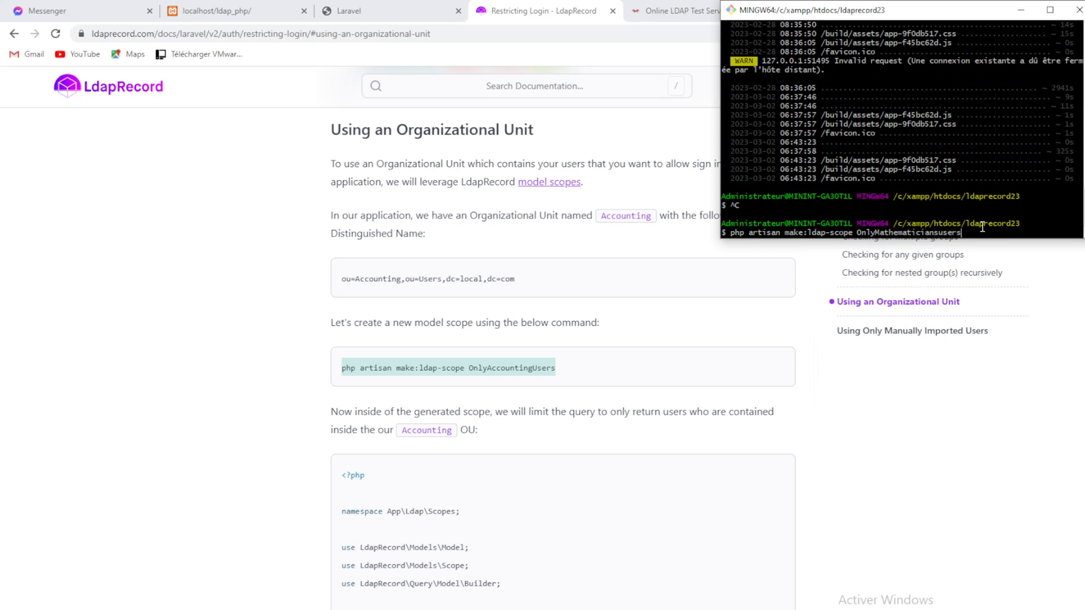
pyautogui.press('Return')
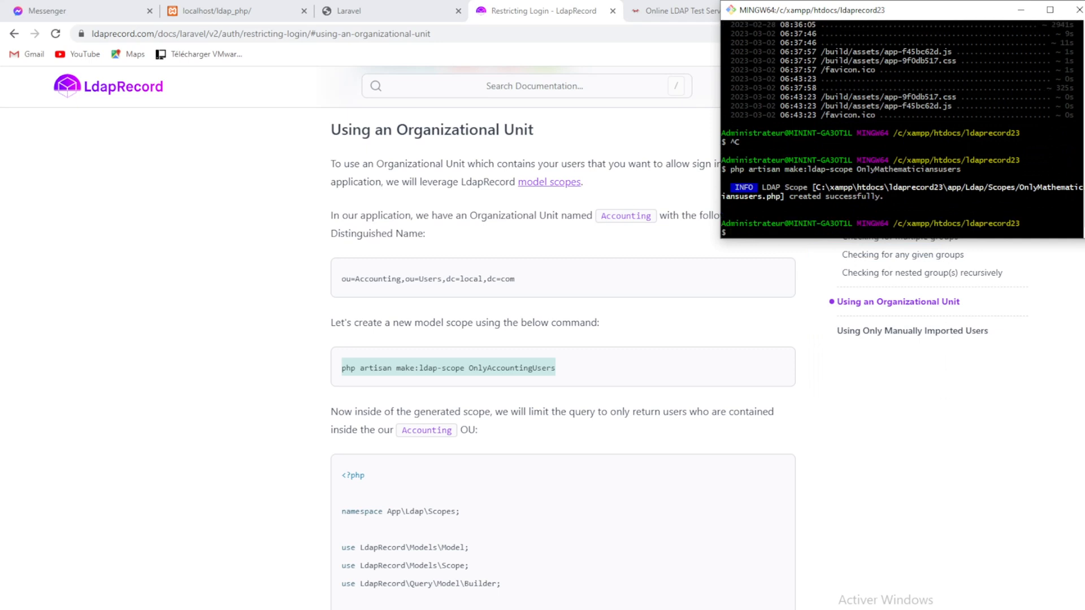
# Bring the documentation forward, then switch to the Laravel project in Sublime Text
pyautogui.click(508, 471)
pyautogui.scroll(-2, 507, 471)
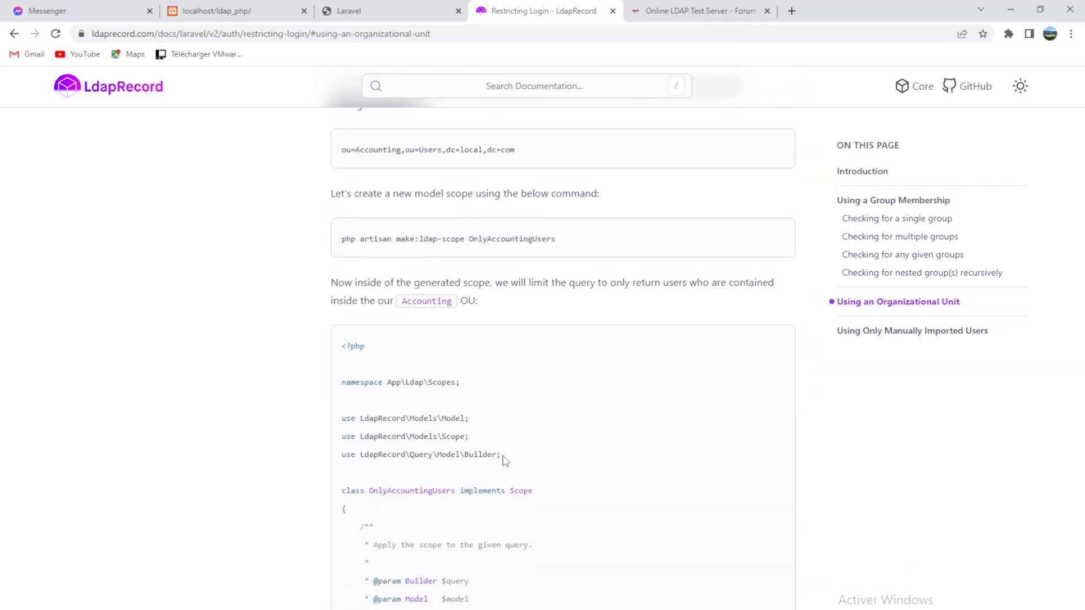
pyautogui.scroll(-1, 506, 470)
pyautogui.scroll(-2, 454, 317)
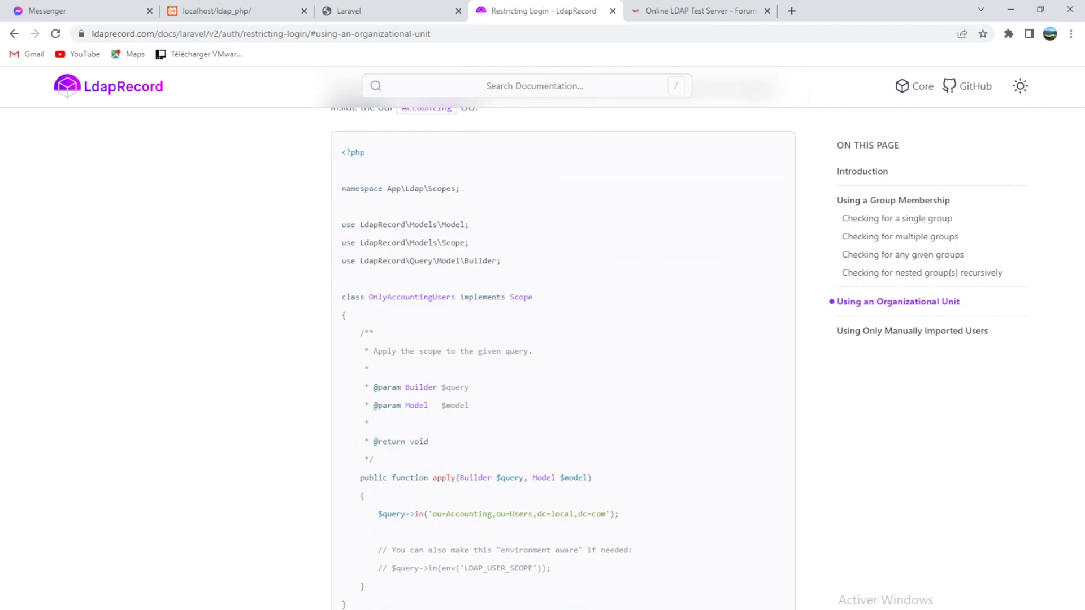
pyautogui.click(254, 585)
pyautogui.scroll(2, 68, 178)
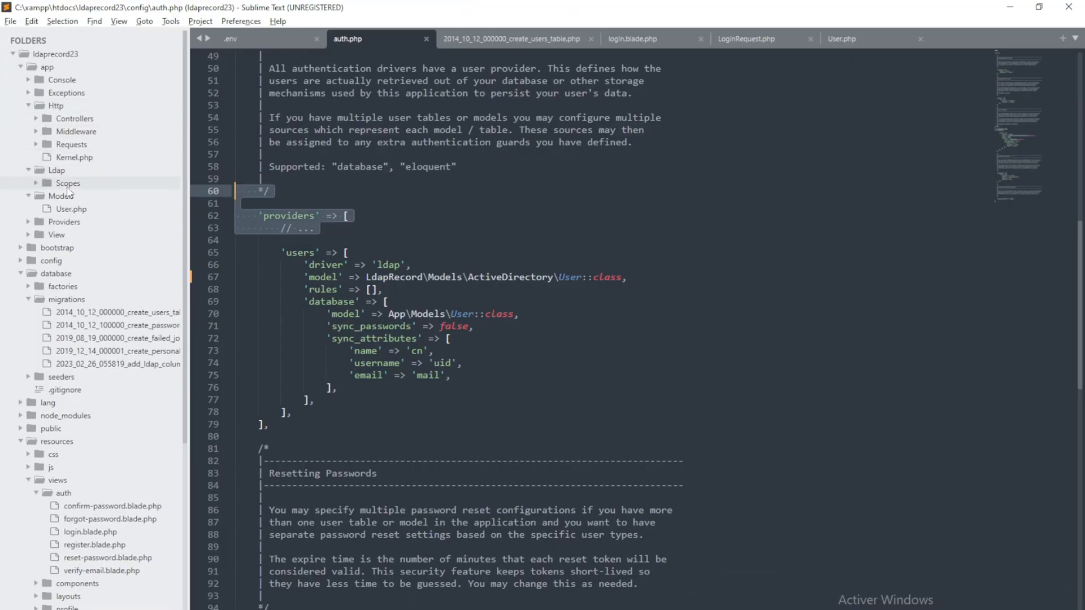
# Open the new OnlyMathematiciansusers scope file under Scopes and paste the scope code
pyautogui.click(68, 183)
pyautogui.click(114, 196)
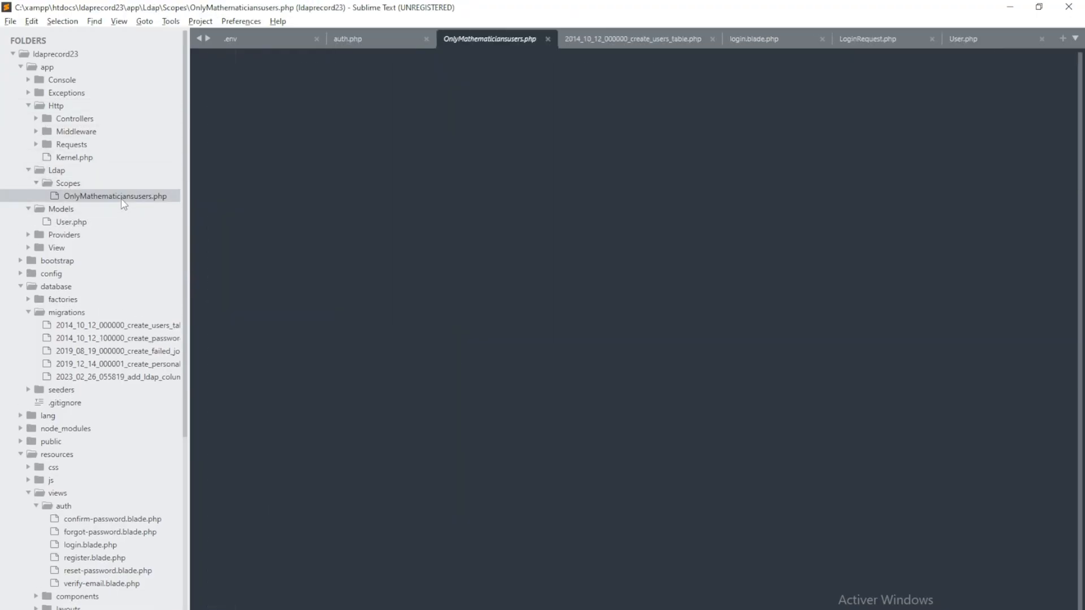
pyautogui.click(394, 219)
pyautogui.hotkey('ctrl', 'v')
pyautogui.hotkey('ctrl', 's')
pyautogui.hotkey('alt', 'Tab')
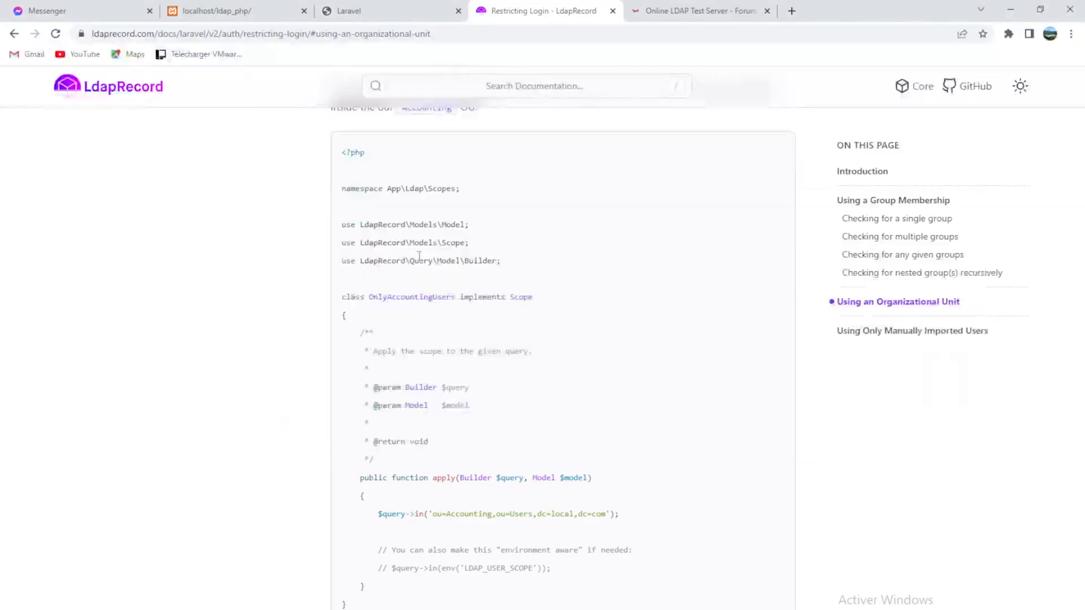
pyautogui.scroll(-1, 564, 461)
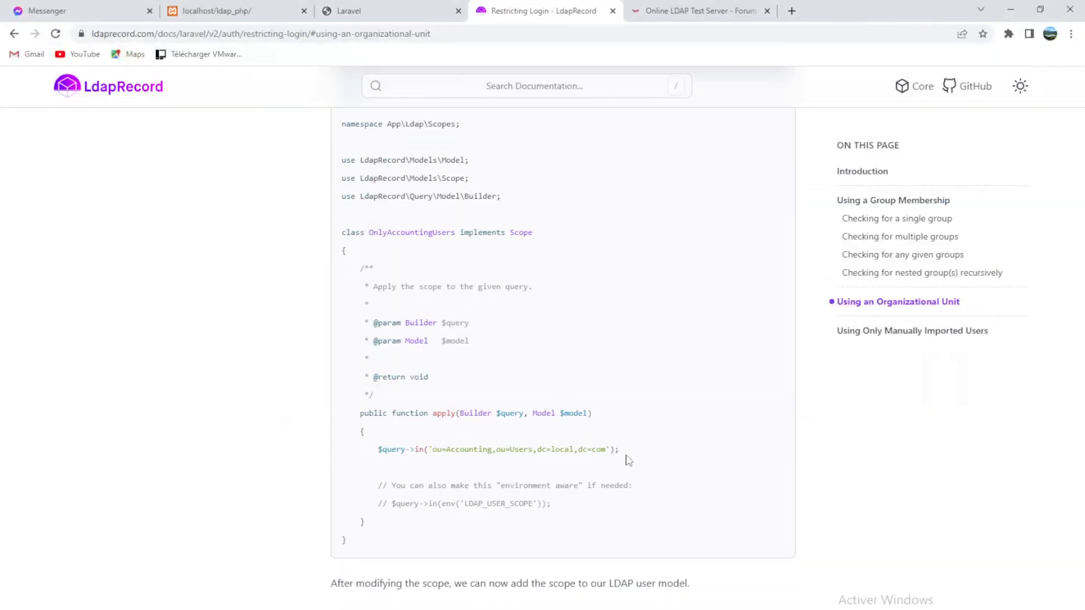
# Copy the query line from the docs into the apply function on line 21
pyautogui.moveTo(621, 450); pyautogui.dragTo(378, 449)
pyautogui.hotkey('ctrl', 'c')
pyautogui.hotkey('alt', 'Tab')
pyautogui.click(279, 302)
pyautogui.hotkey('ctrl', 'v')
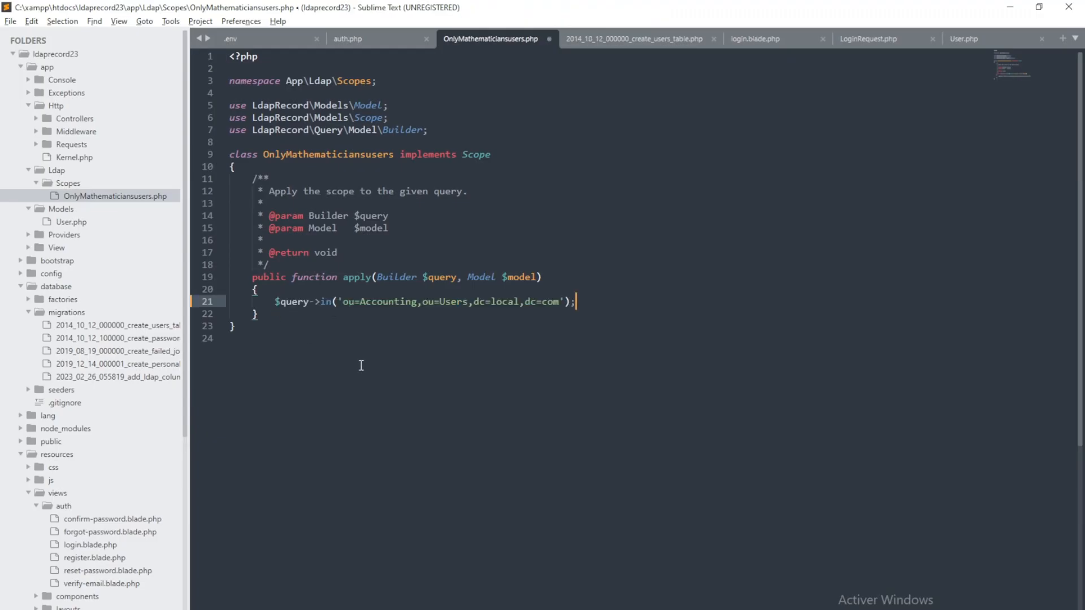
# Edit the filter to 'ou=mathematicians,dc=salim,dc=local', removing ou=Users
pyautogui.doubleClick(392, 303)
pyautogui.write('Mathe')
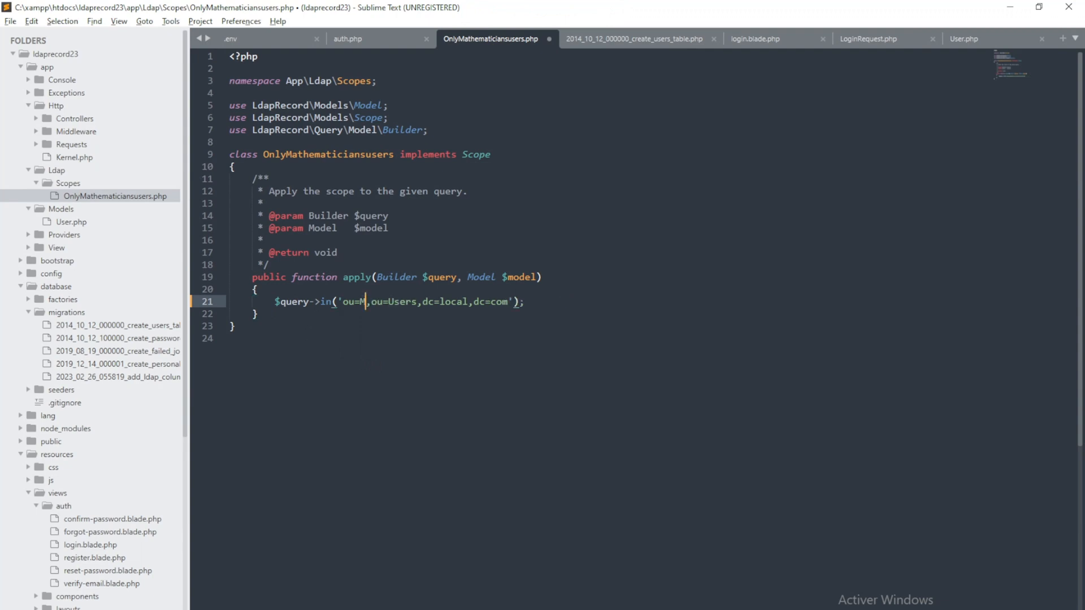
pyautogui.write('maticia')
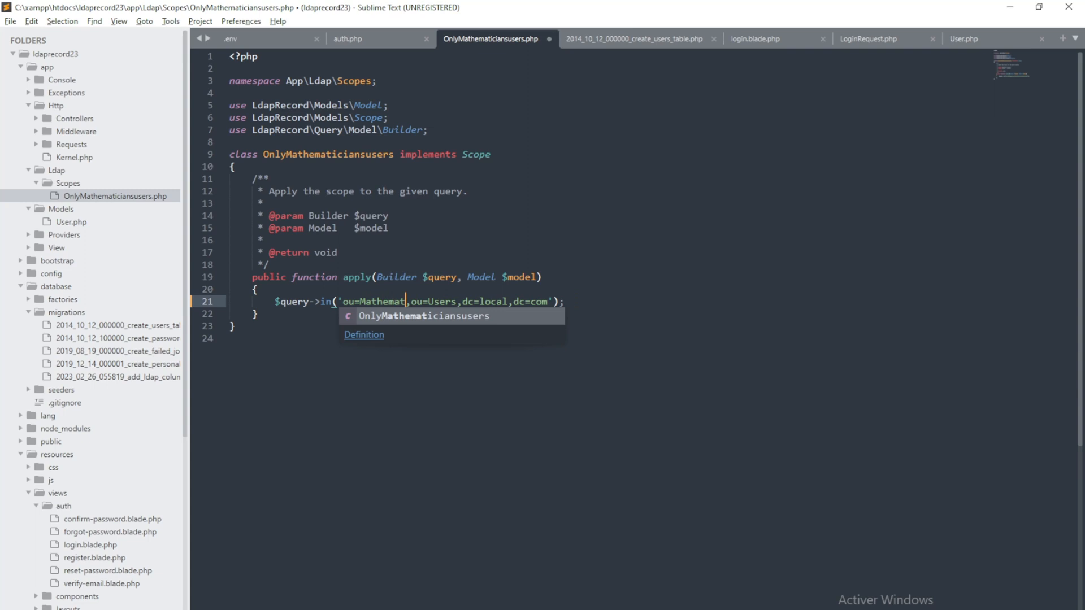
pyautogui.write('n,ou=Us')
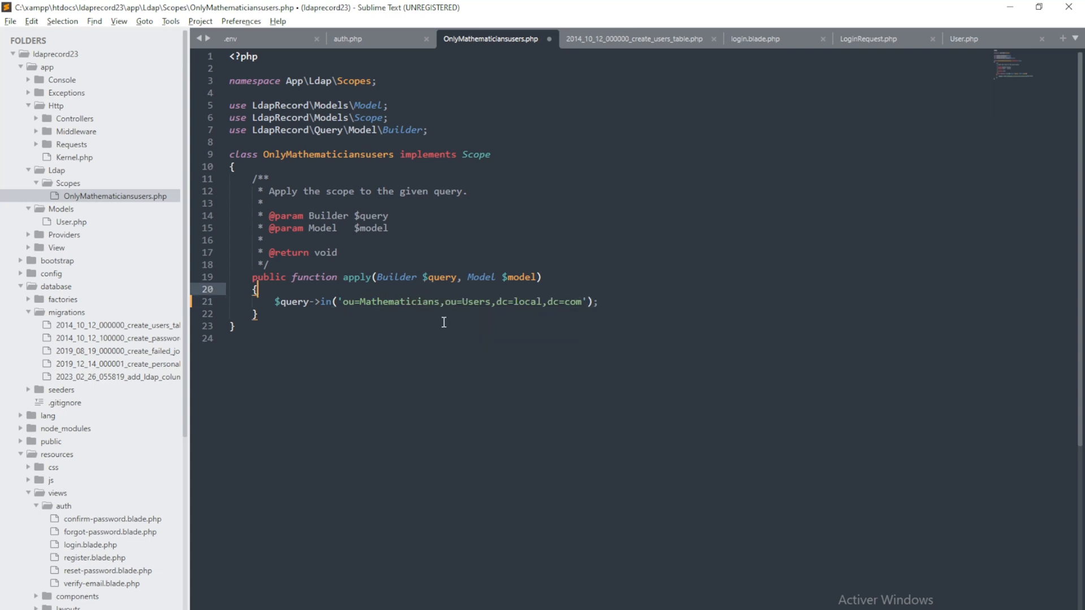
pyautogui.click(257, 289)
pyautogui.doubleClick(525, 302)
pyautogui.write('salim')
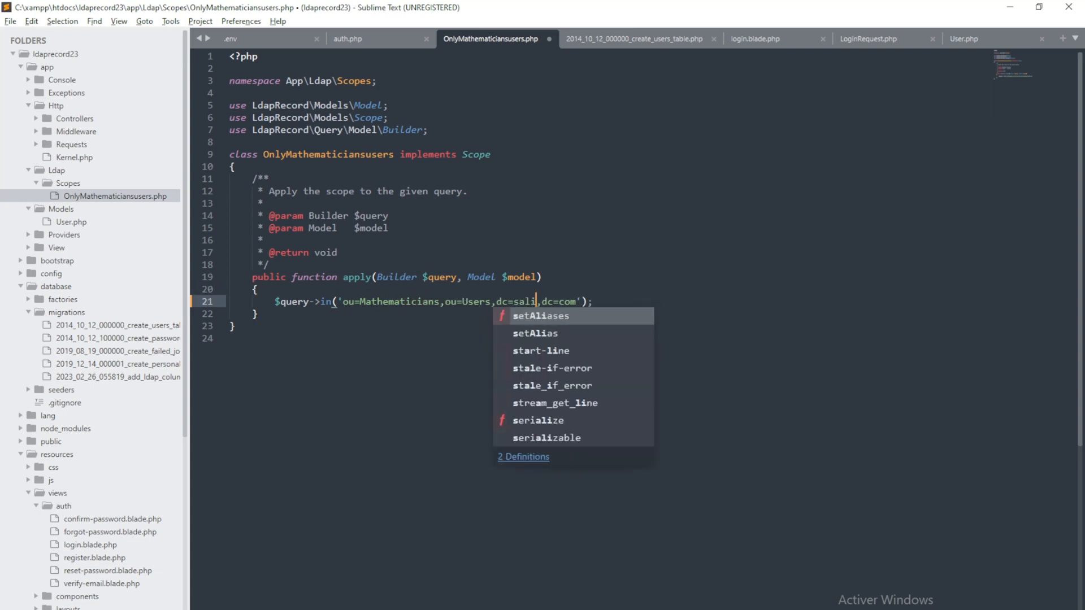
pyautogui.doubleClick(576, 304)
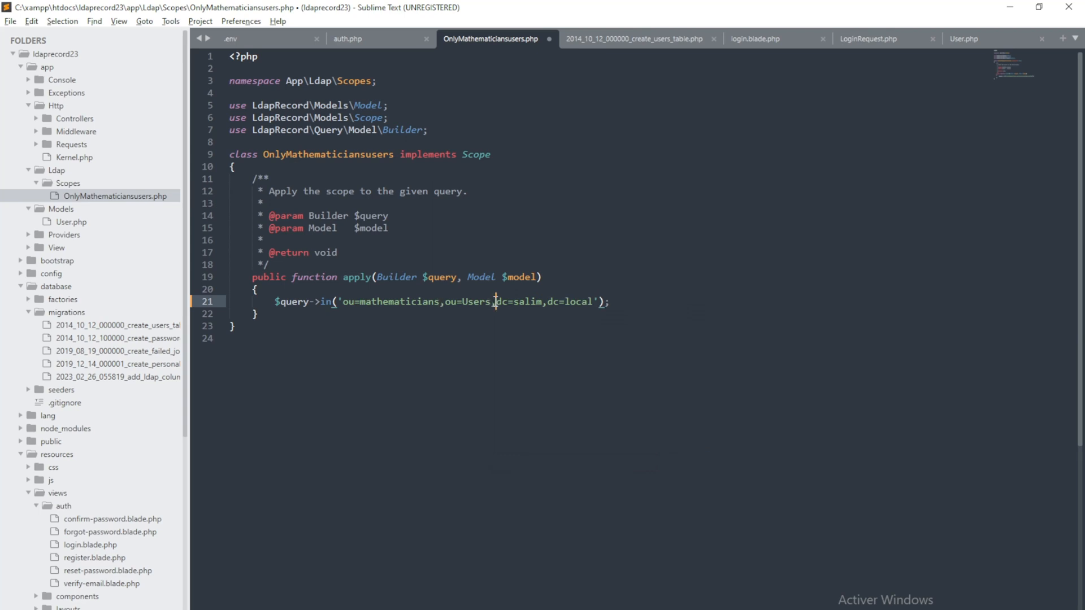
pyautogui.moveTo(493, 302); pyautogui.dragTo(448, 308)
pyautogui.press('Delete')
pyautogui.click(468, 371)
# Save the scope file and locate AuthServiceProvider.php in the project tree
pyautogui.hotkey('ctrl', 's')
pyautogui.hotkey('alt', 'Tab')
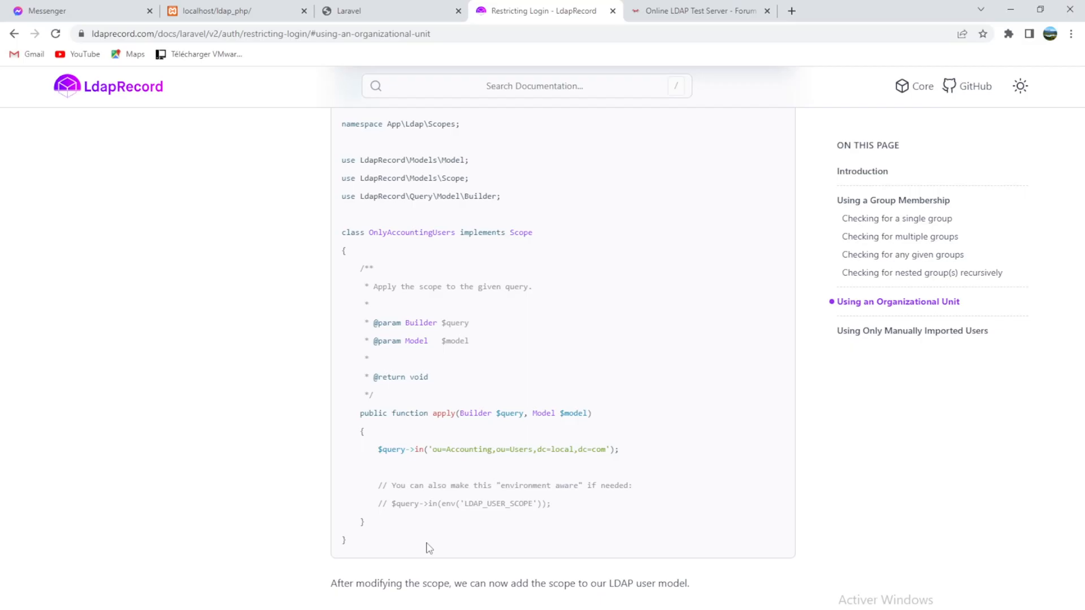
pyautogui.scroll(-5, 426, 547)
pyautogui.scroll(-1, 426, 546)
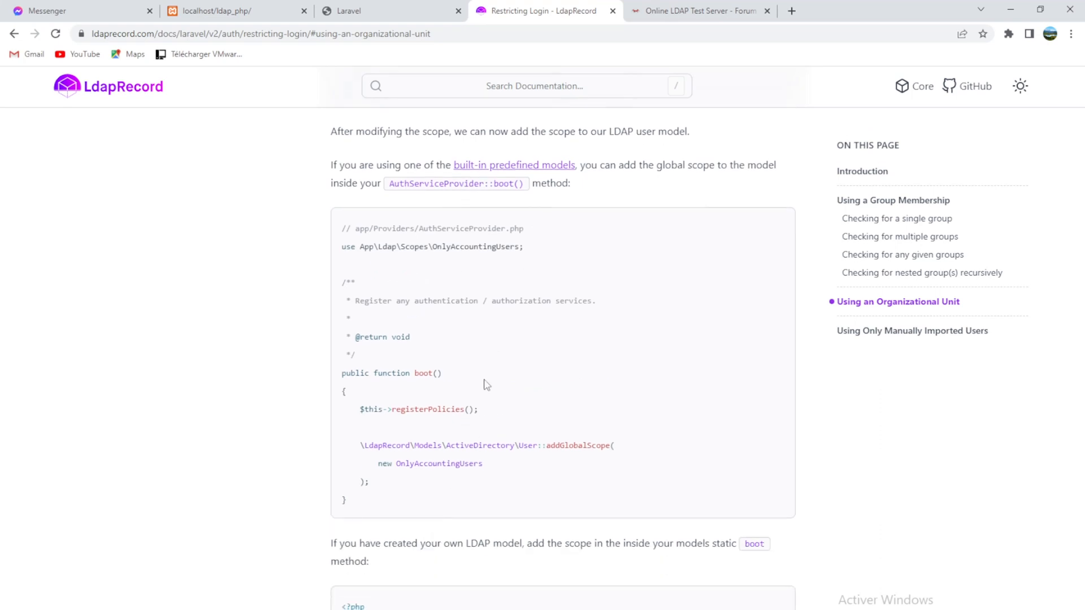
pyautogui.moveTo(525, 229); pyautogui.dragTo(420, 233)
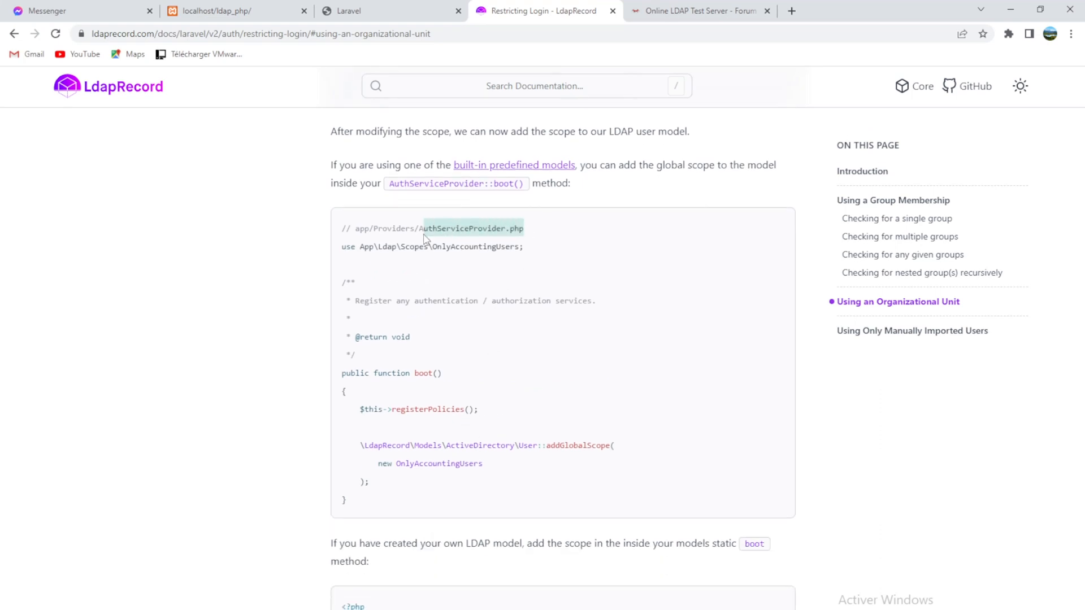
pyautogui.hotkey('alt', 'Tab')
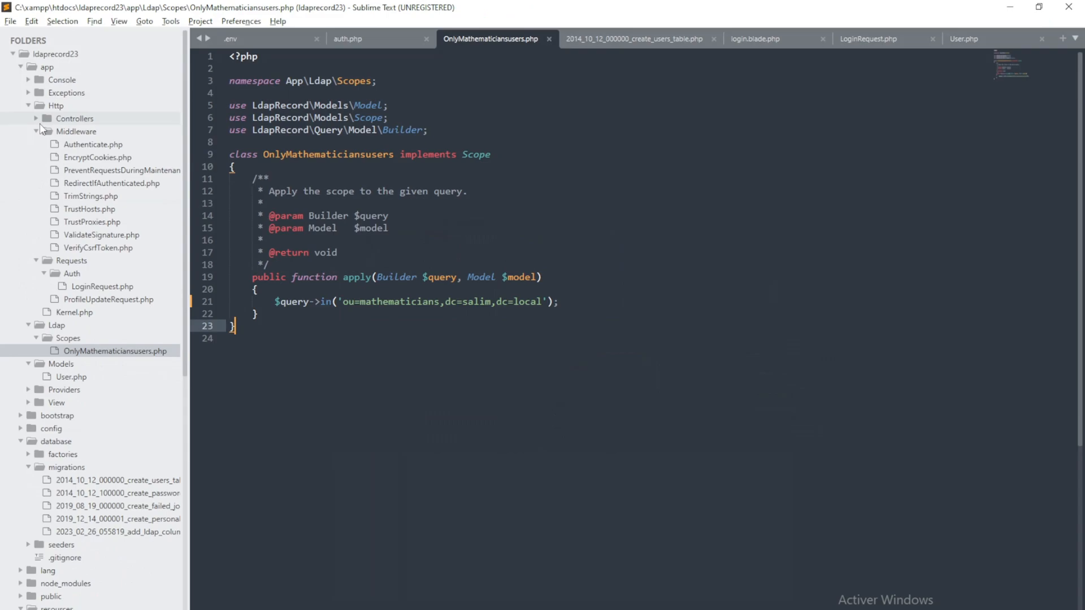
pyautogui.click(64, 325)
# Select the addGlobalScope registration lines in the docs' boot() example
pyautogui.hotkey('alt', 'Tab')
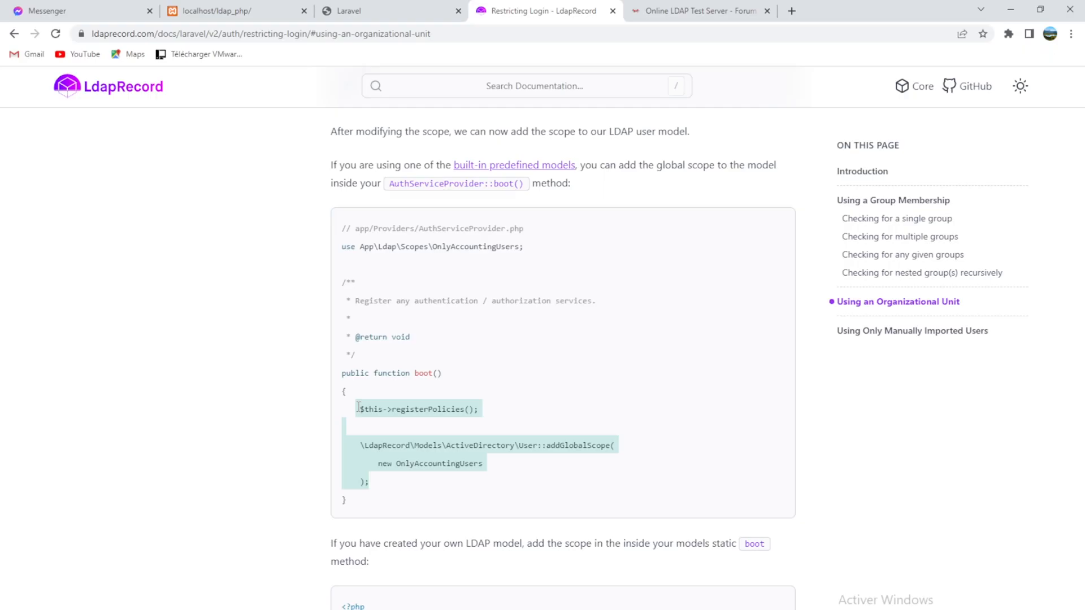
pyautogui.click(407, 440)
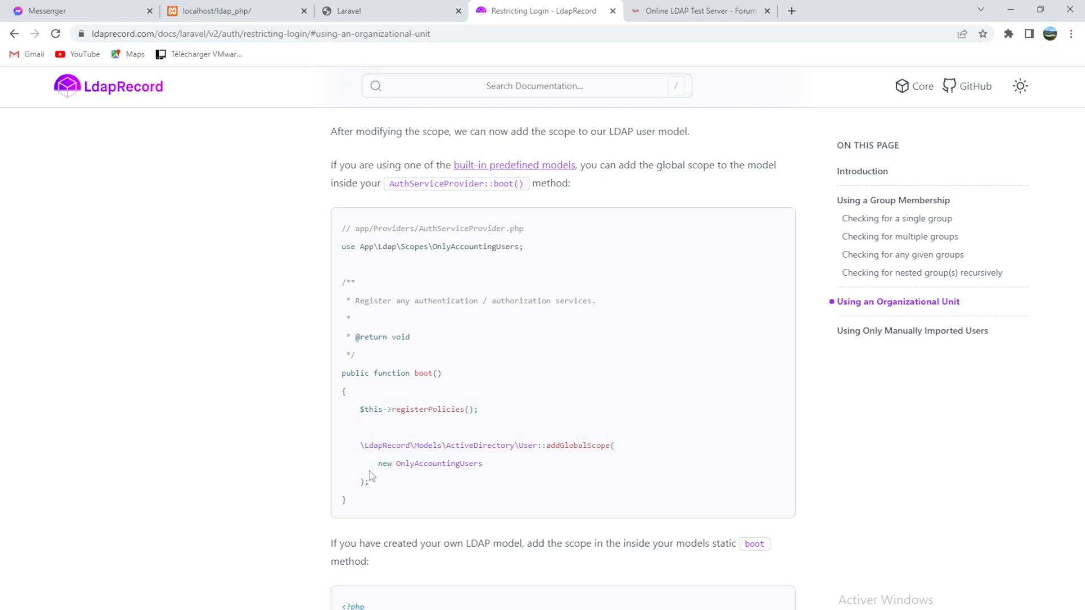
pyautogui.moveTo(372, 481); pyautogui.dragTo(360, 448)
# Register the OnlyMathematiciansusers global scope on the User model inside boot()
pyautogui.hotkey('ctrl', 'c')
pyautogui.hotkey('alt', 'Tab')
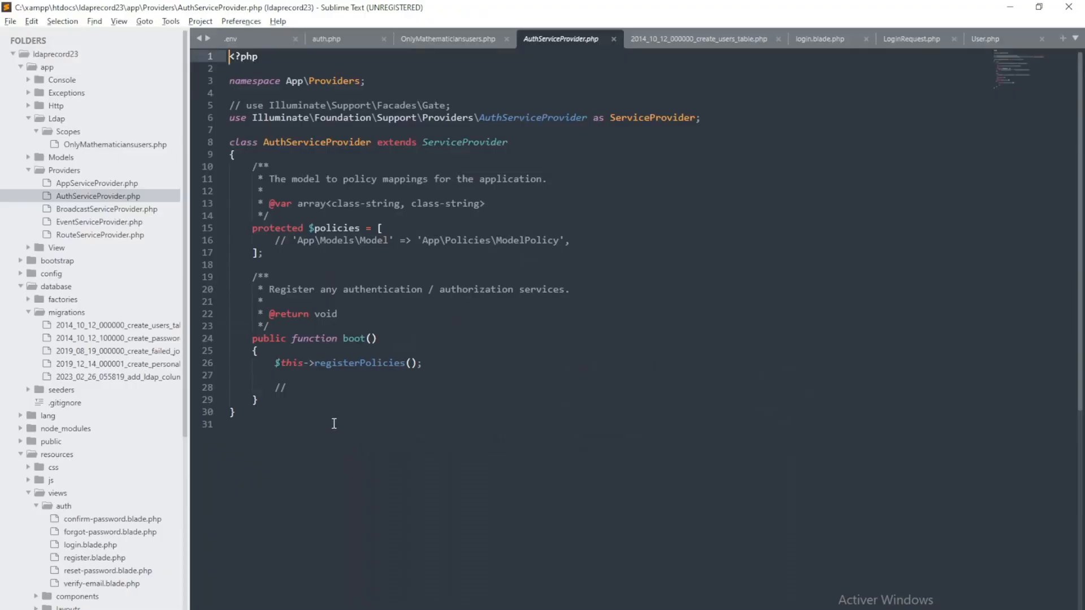
pyautogui.click(280, 388)
pyautogui.hotkey('ctrl', 'v')
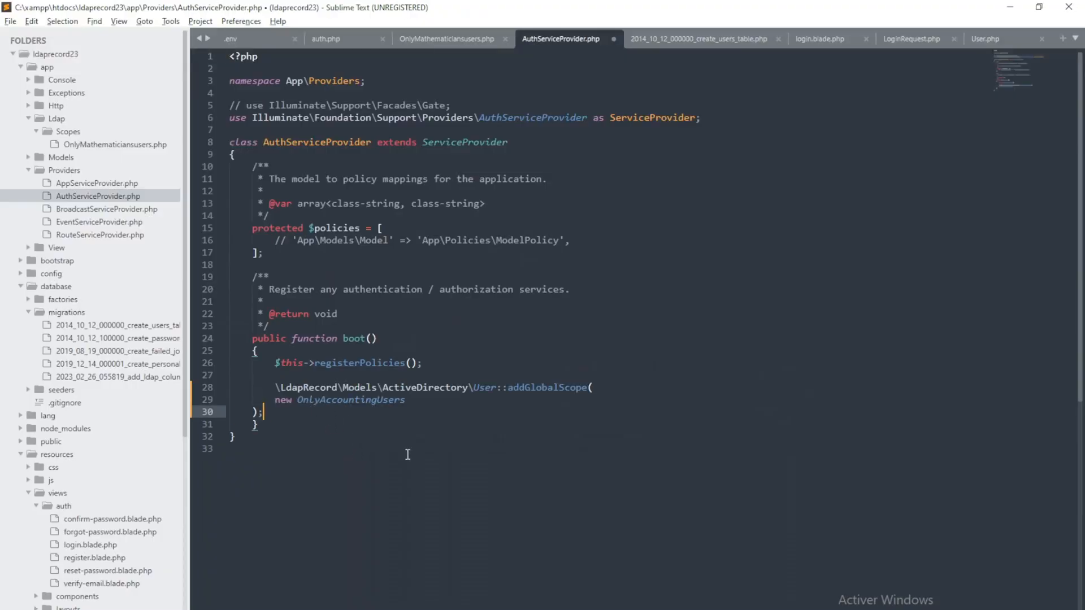
pyautogui.doubleClick(370, 400)
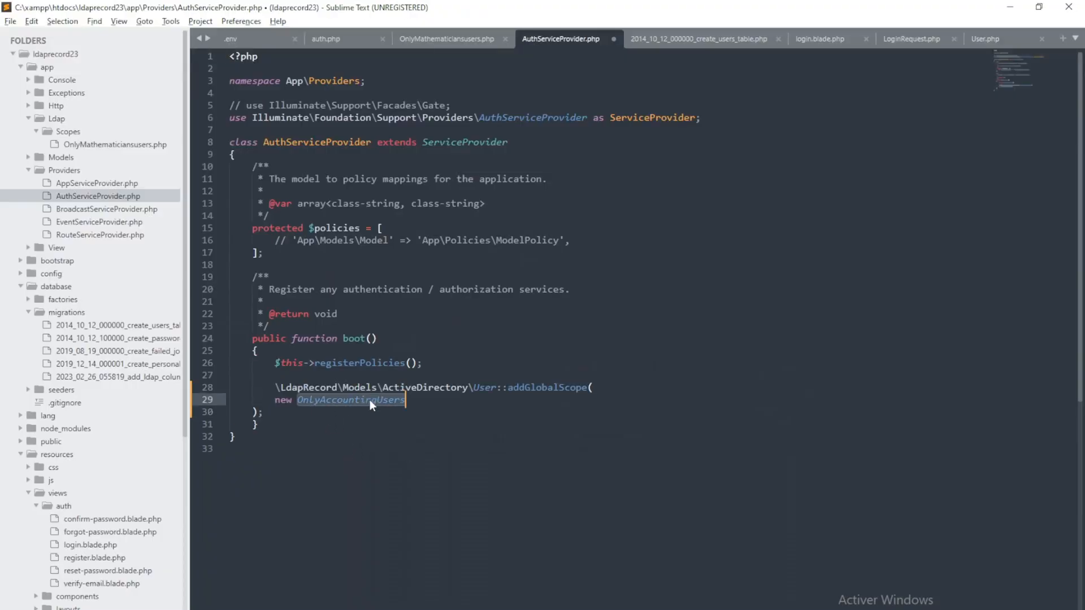
pyautogui.hotkey('ctrl', 'v')
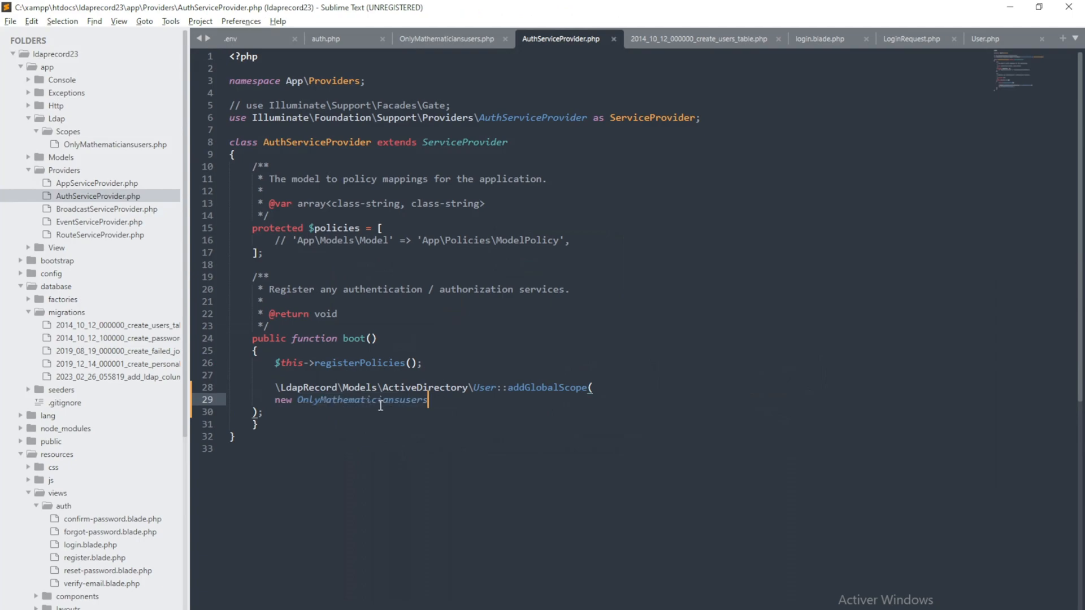
# Add the use import for the scope class at the top of AuthServiceProvider
pyautogui.hotkey('alt', 'Tab')
pyautogui.moveTo(535, 250); pyautogui.dragTo(343, 251)
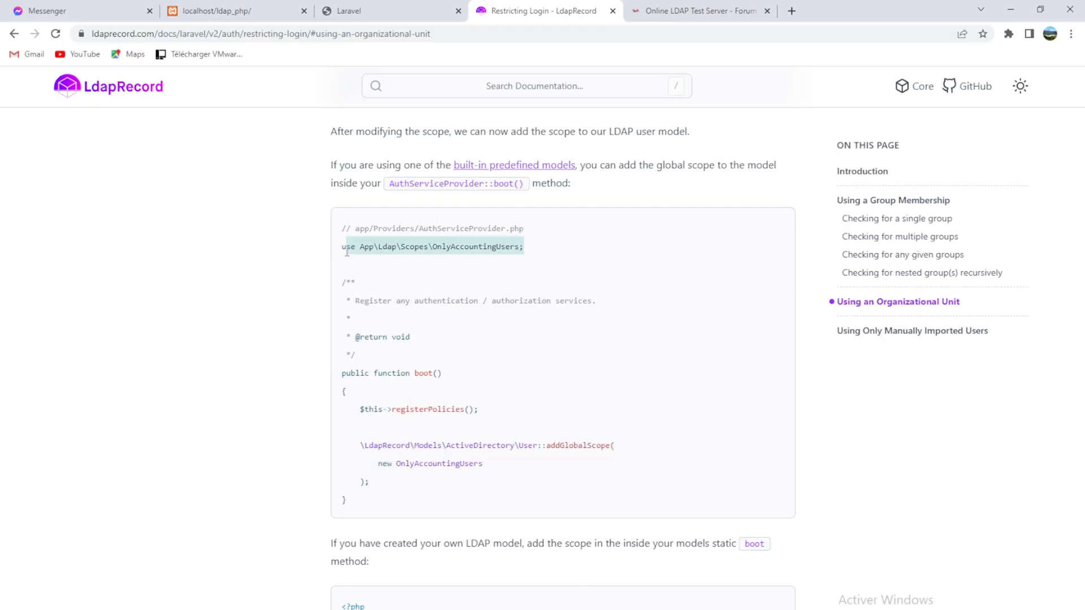
pyautogui.hotkey('ctrl', 'c')
pyautogui.hotkey('alt', 'Tab')
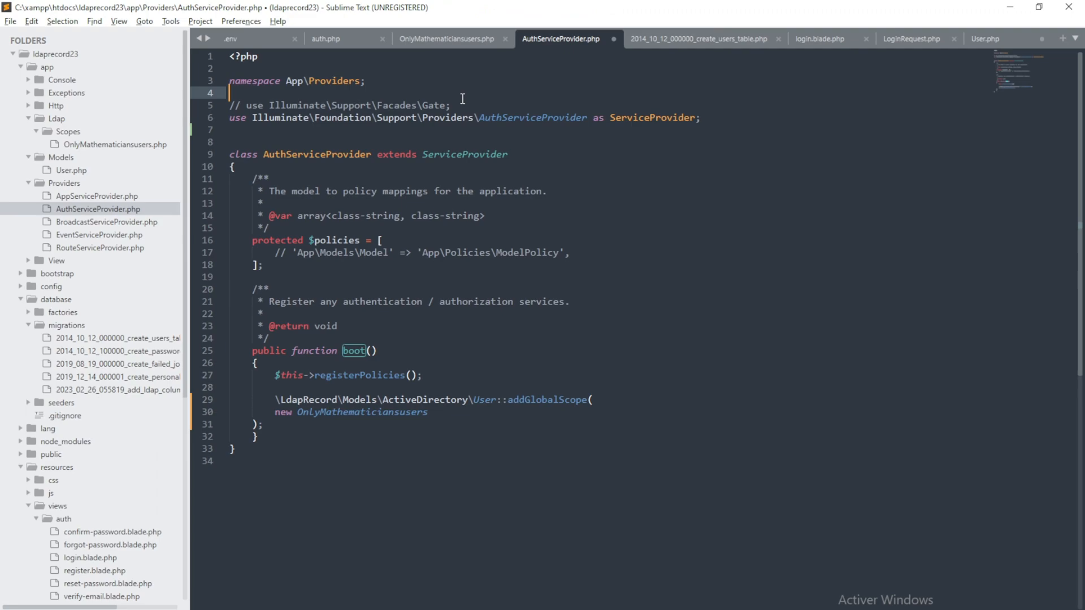
pyautogui.click(462, 106)
pyautogui.press('Return')
pyautogui.hotkey('ctrl', 'v')
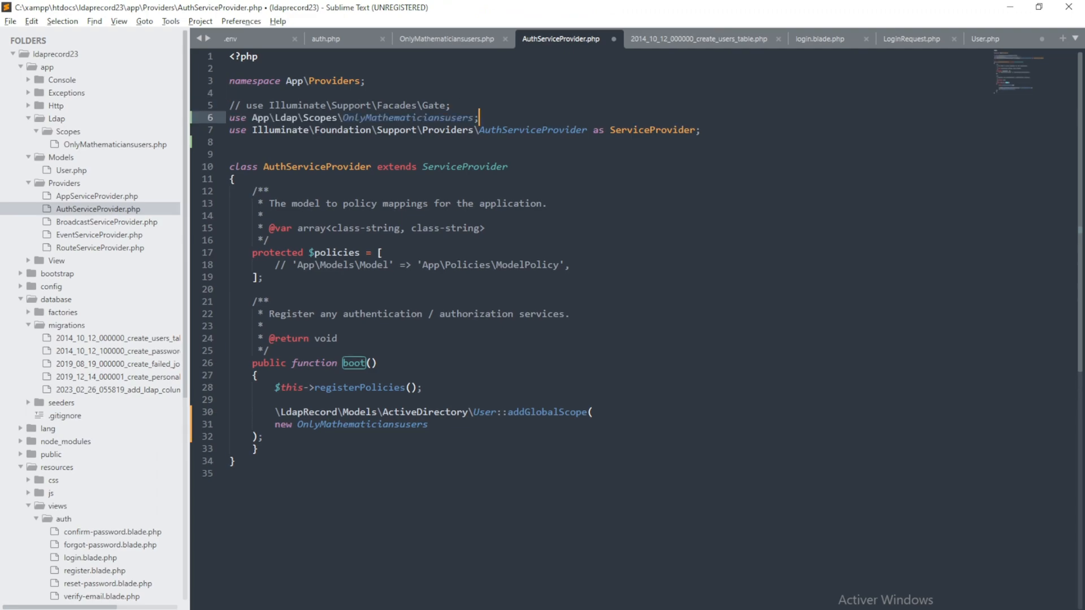
pyautogui.hotkey('alt', 'Tab')
# Check the test server's user list, then attempt login as scientist user tesla
pyautogui.click(542, 349)
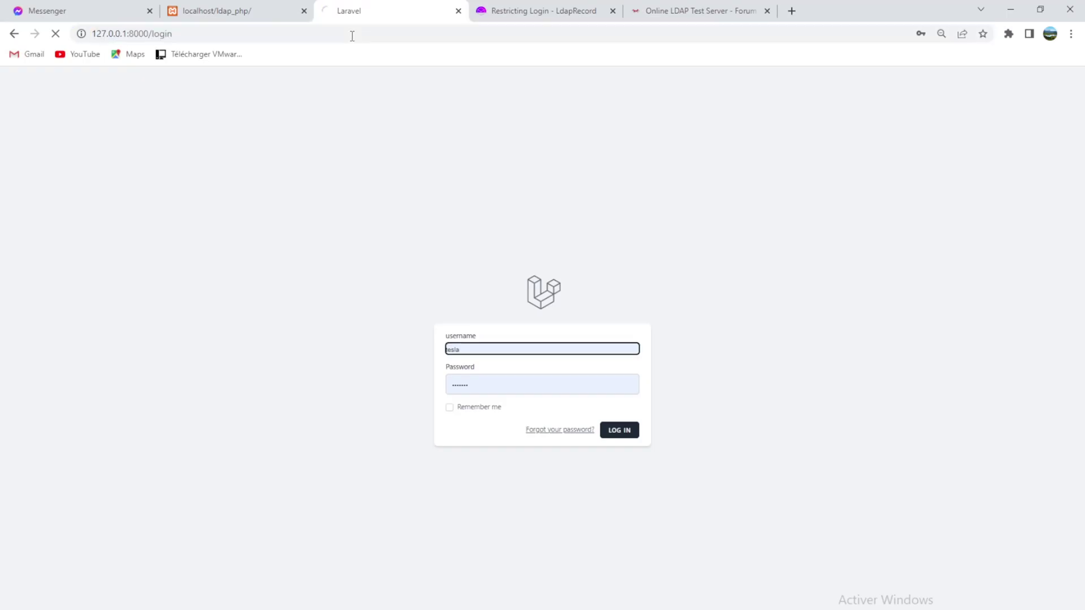
pyautogui.click(678, 10)
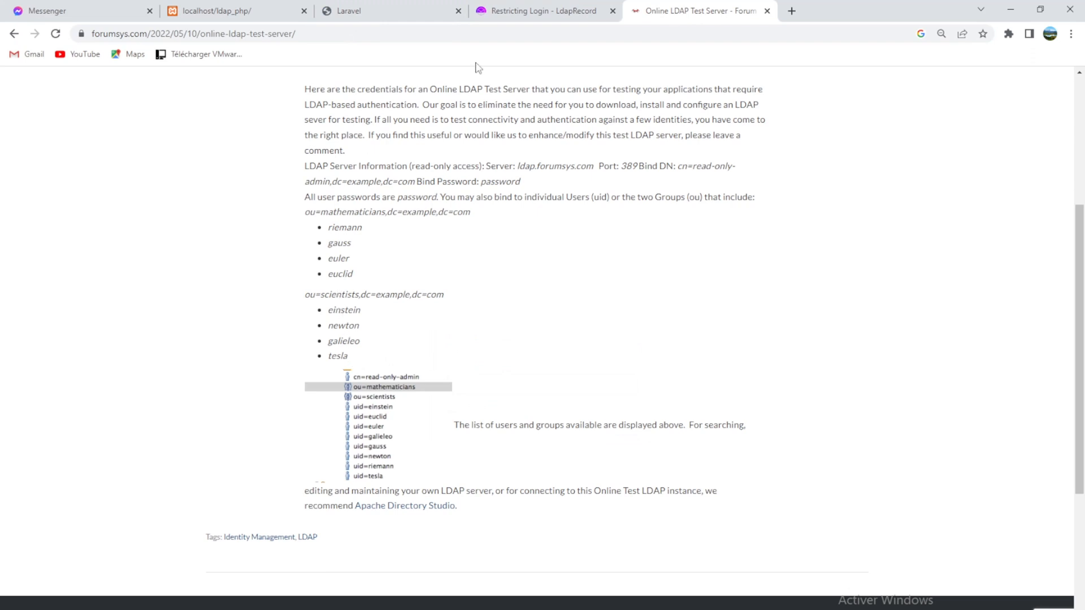
pyautogui.click(390, 10)
pyautogui.doubleClick(477, 349)
pyautogui.write('tesla')
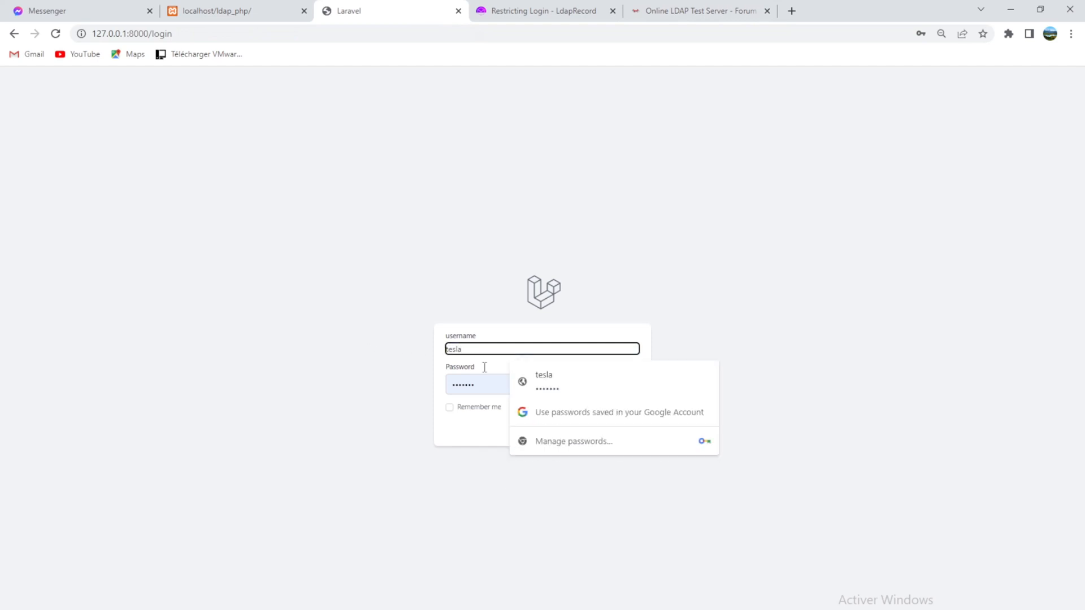
pyautogui.press('Tab')
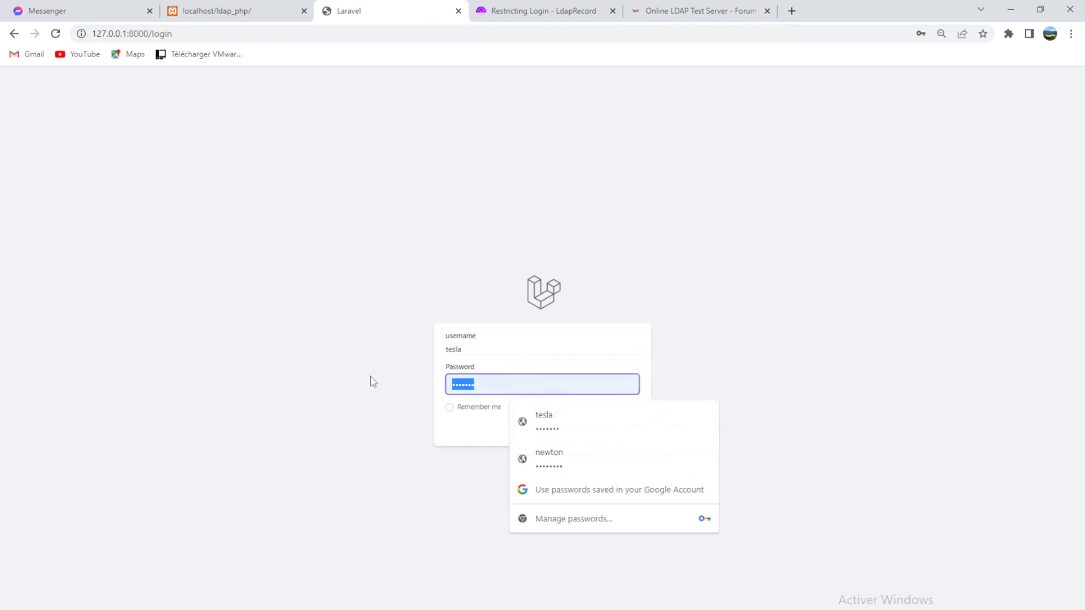
pyautogui.write('•••••••')
pyautogui.press('Return')
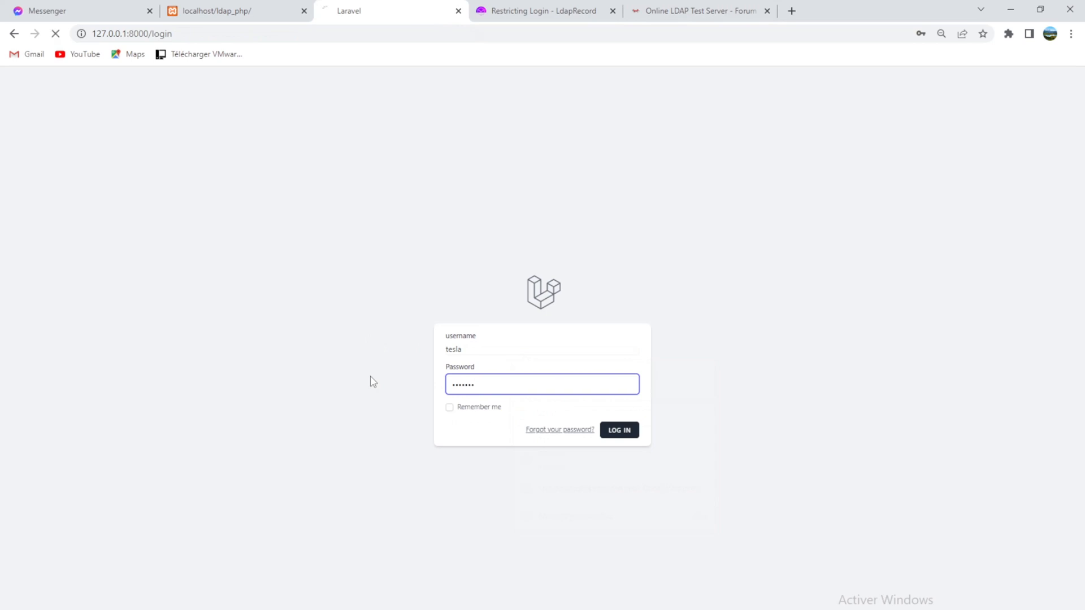
# Log in as mathematician user gauss, reaching the dashboard, and dismiss the Save password bubble
pyautogui.click(670, 10)
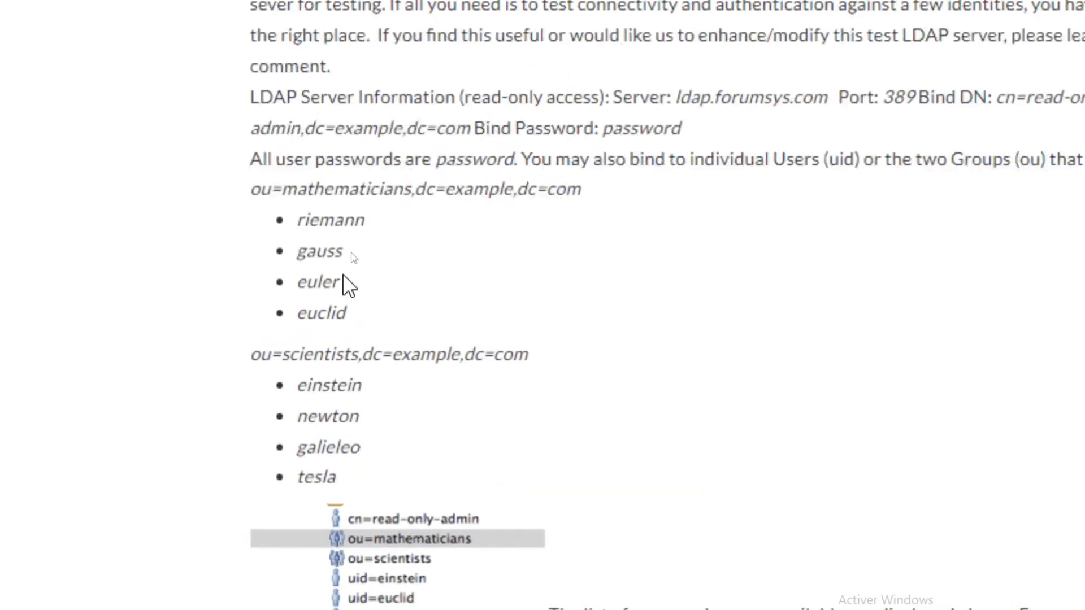
pyautogui.moveTo(348, 252); pyautogui.dragTo(266, 259)
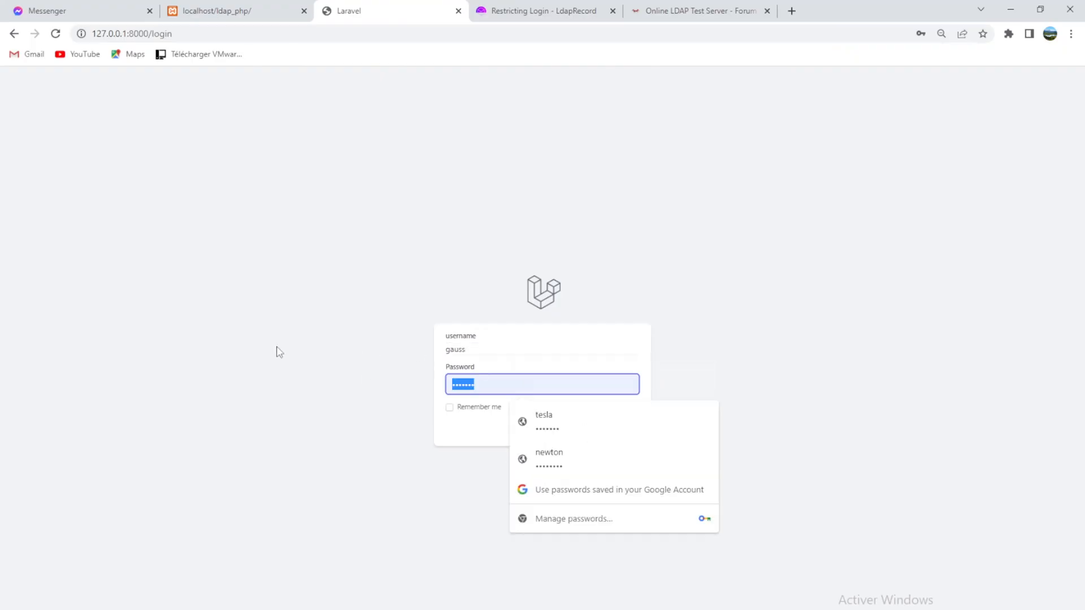
pyautogui.write('password')
pyautogui.press('Return')
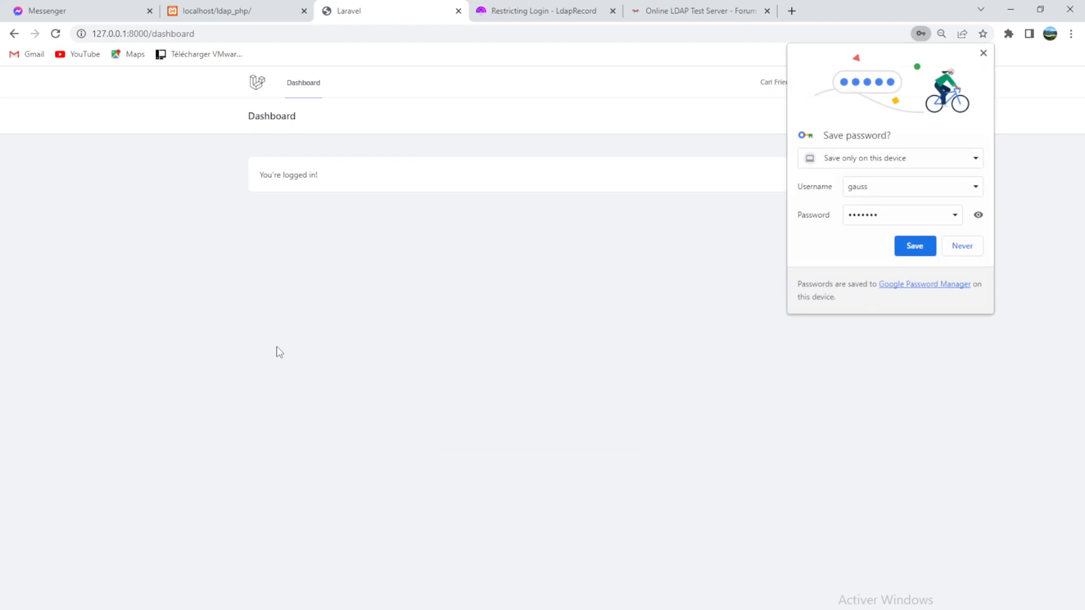
pyautogui.click(276, 352)
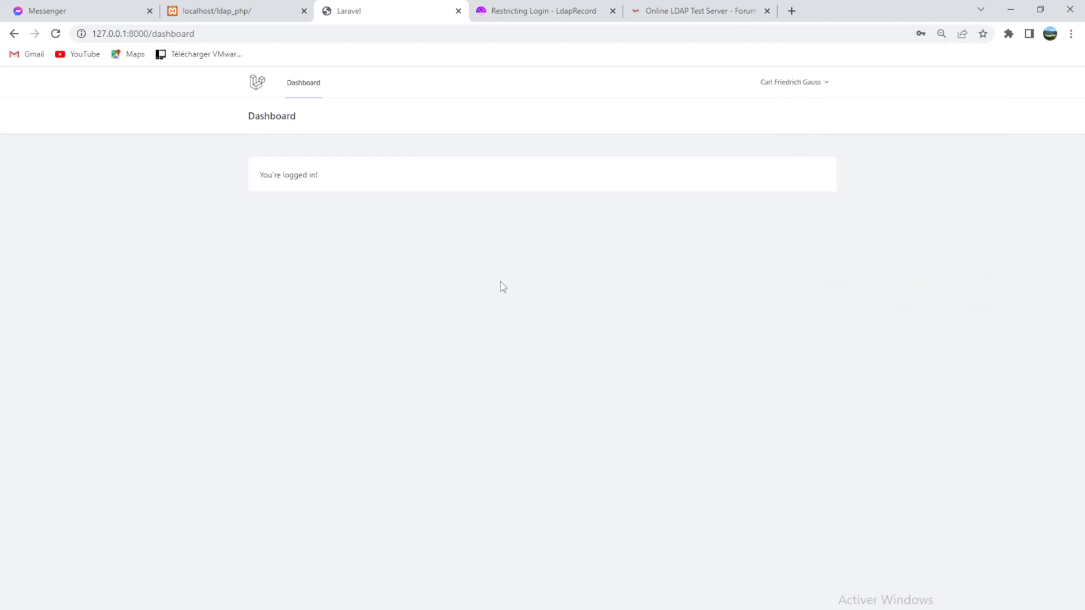